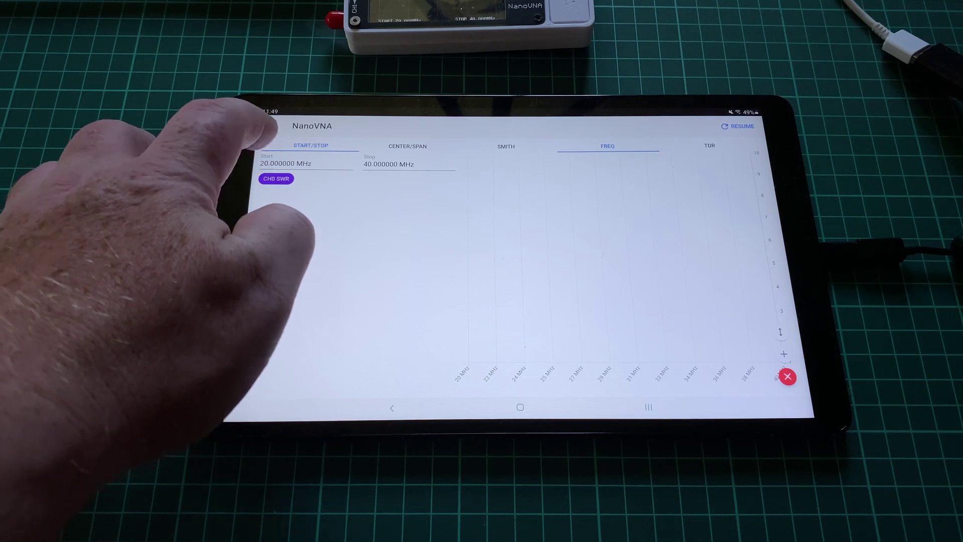
Set the sweep start frequency to 140 MHz.
left_click(286, 163)
left_click(423, 272)
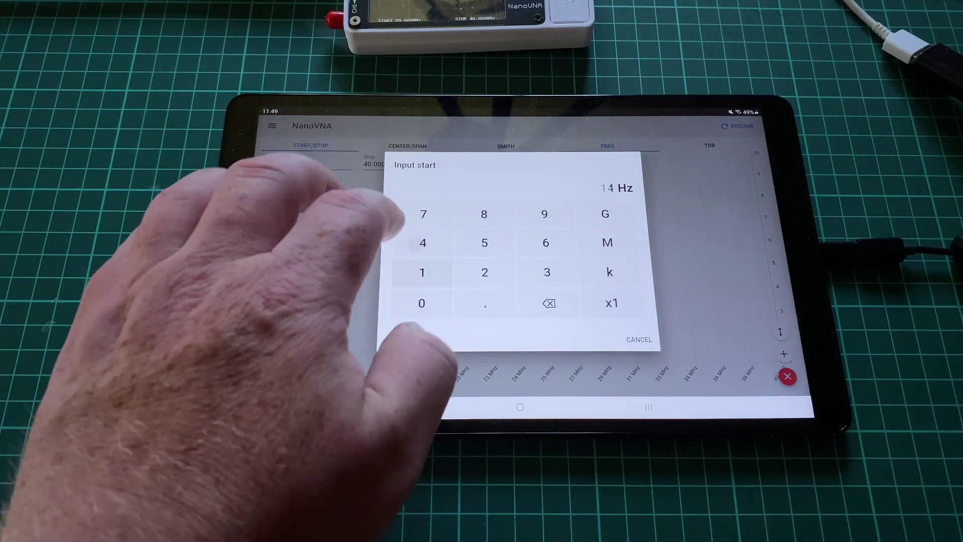
left_click(423, 242)
left_click(421, 303)
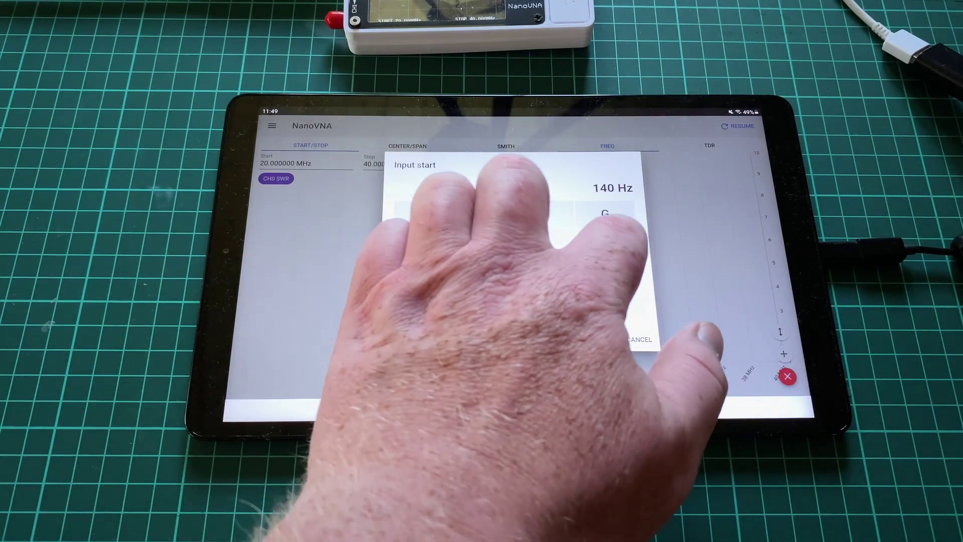
left_click(641, 339)
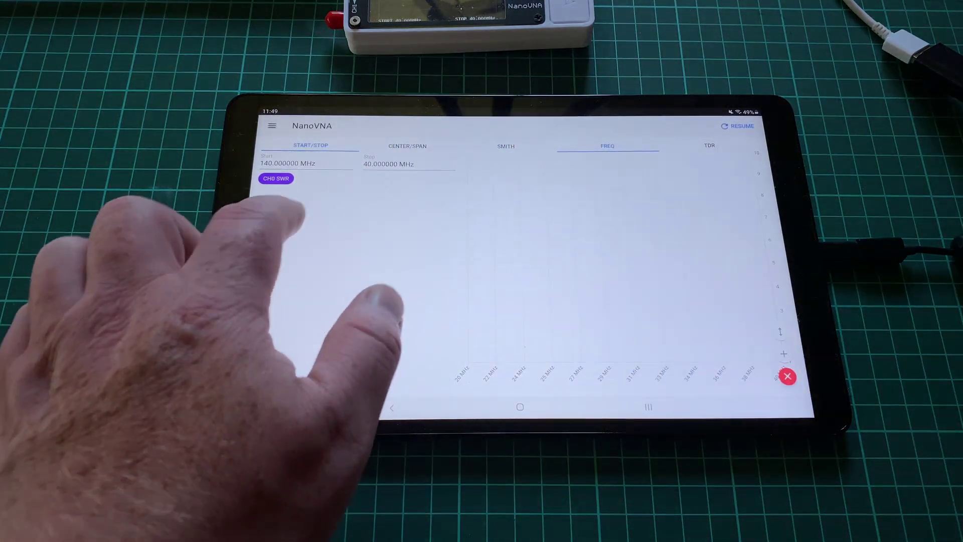
Set the sweep stop frequency to 150 MHz, correcting a mistyped digit.
left_click(392, 163)
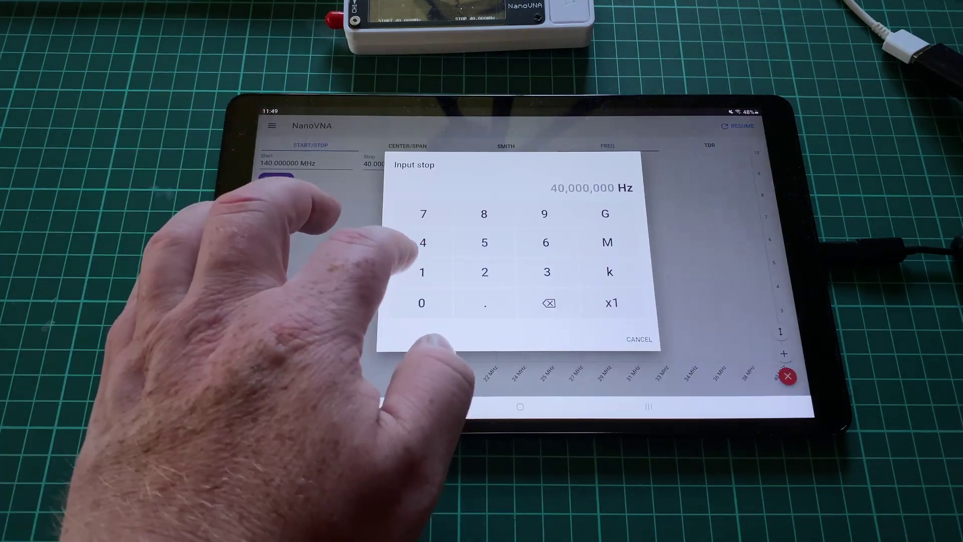
left_click(423, 272)
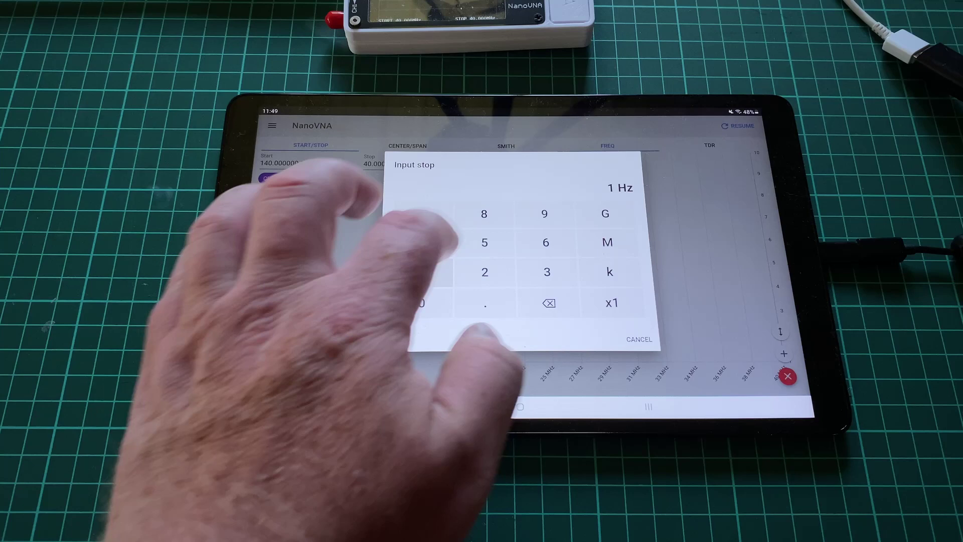
left_click(422, 302)
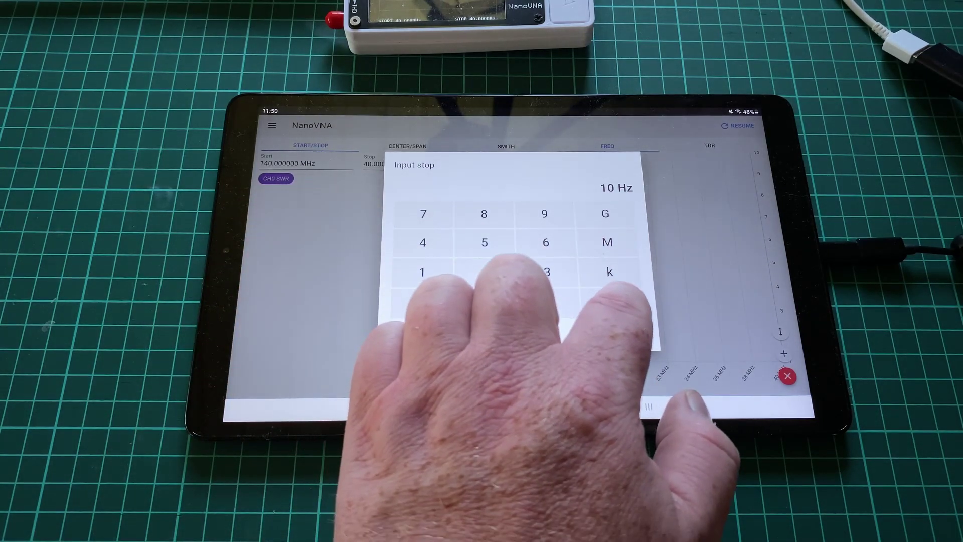
left_click(549, 303)
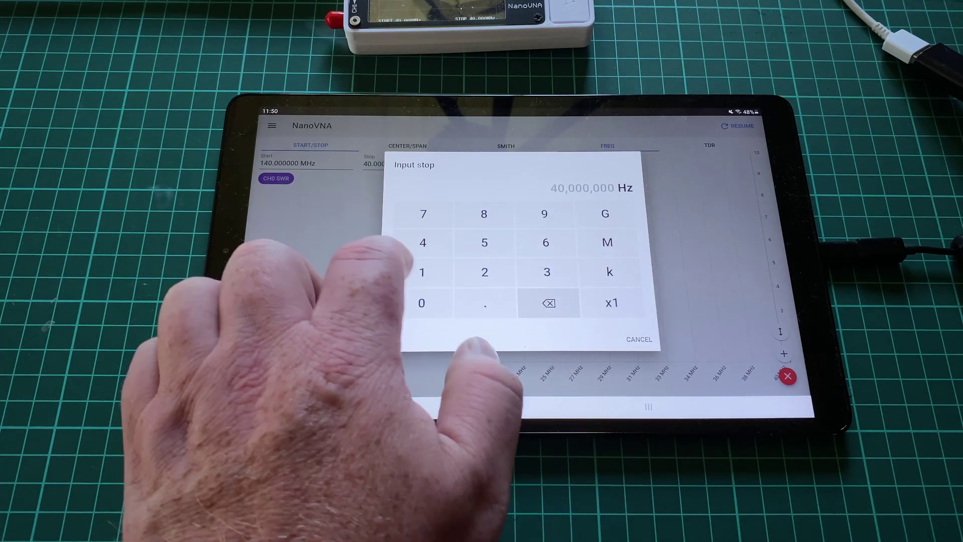
left_click(421, 271)
left_click(485, 243)
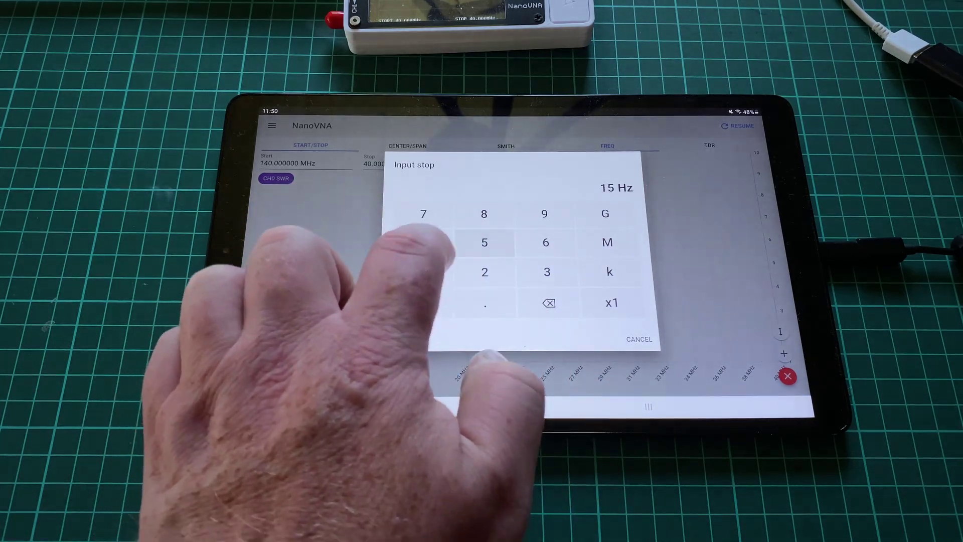
left_click(421, 303)
left_click(605, 242)
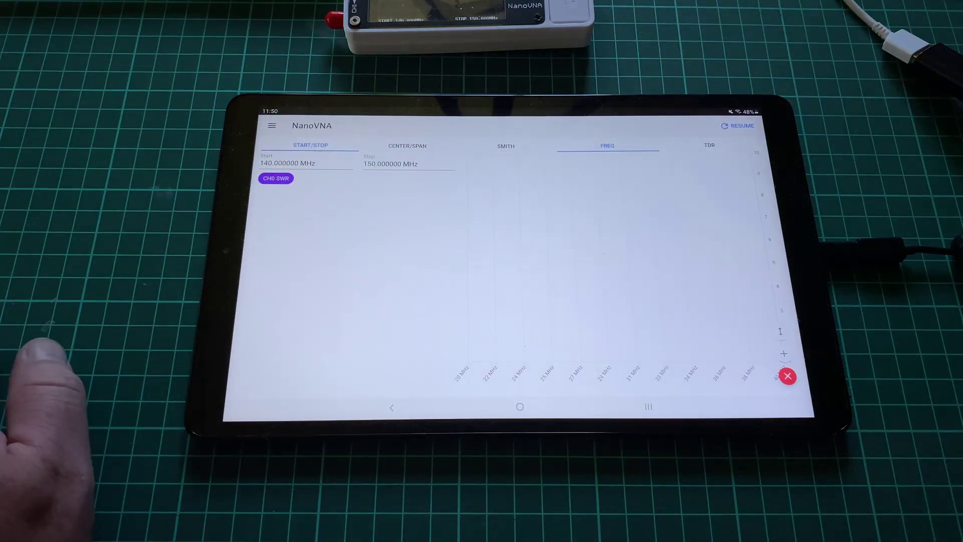
Resume continuous sweeping over 140–150 MHz to plot the SWR trace.
left_click(738, 126)
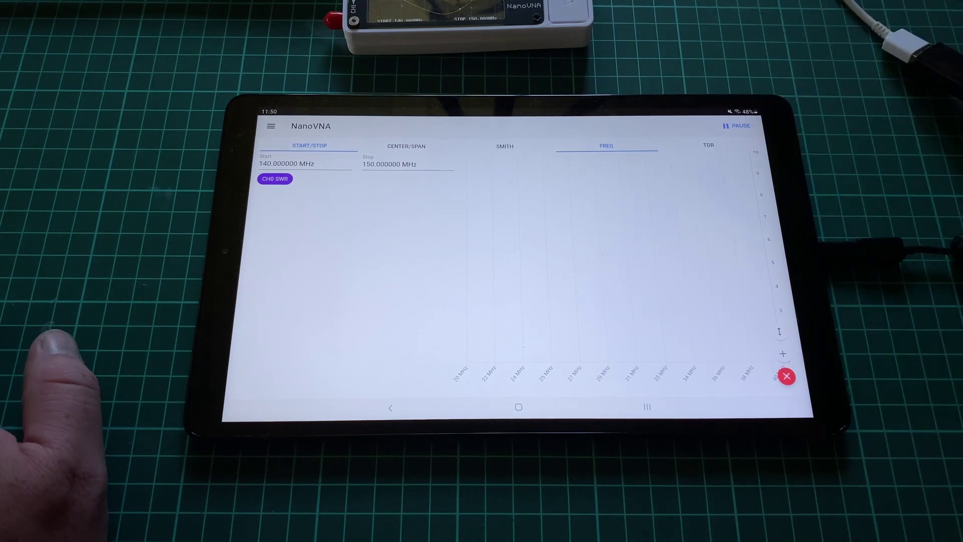